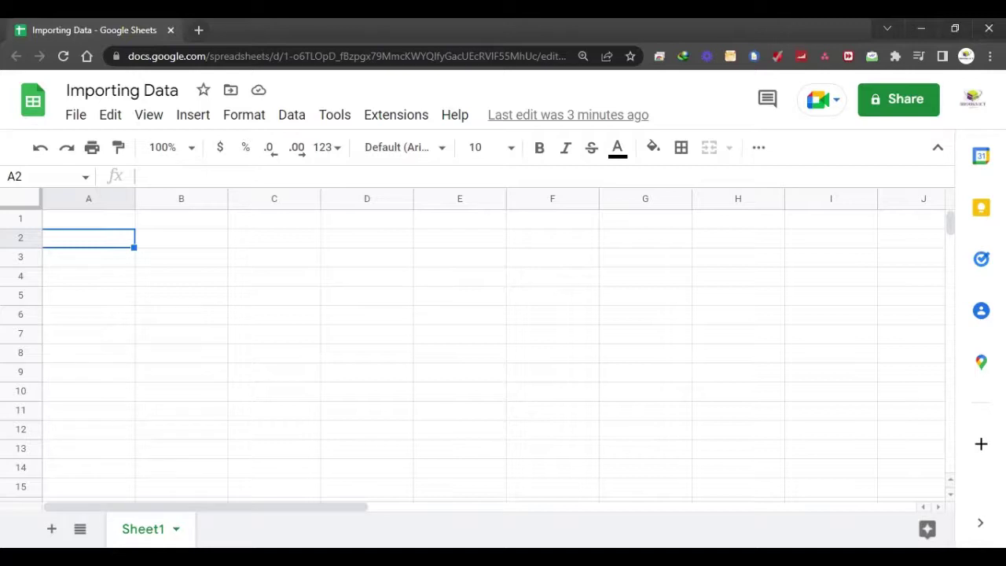
Step: Search the web for "Counties of Kenya" in a new browser tab and open the Wikipedia article
{"action": "left_click", "coordinate": [198, 30]}
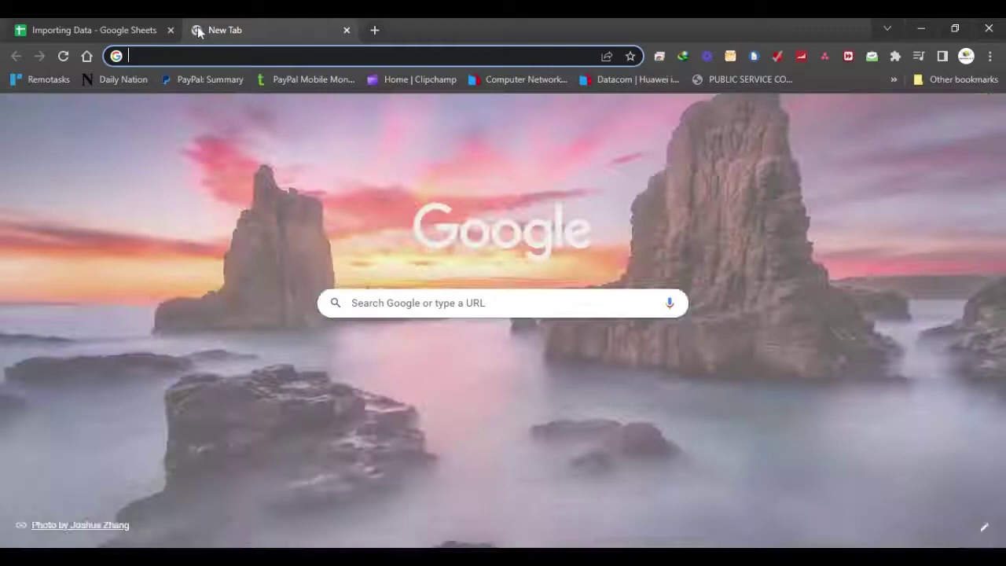
{"action": "type", "text": "Counties of Kenya"}
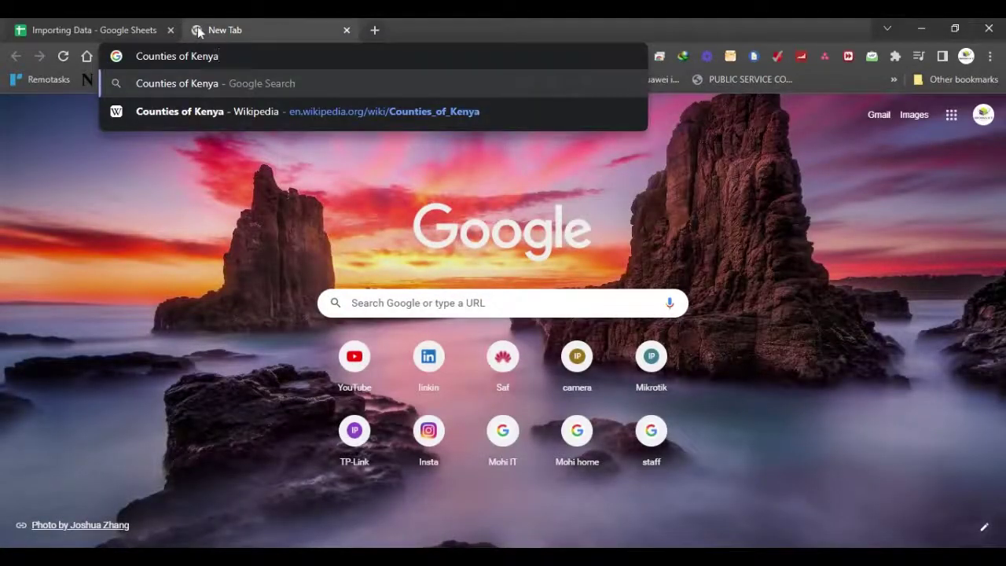
{"action": "key", "text": "Return"}
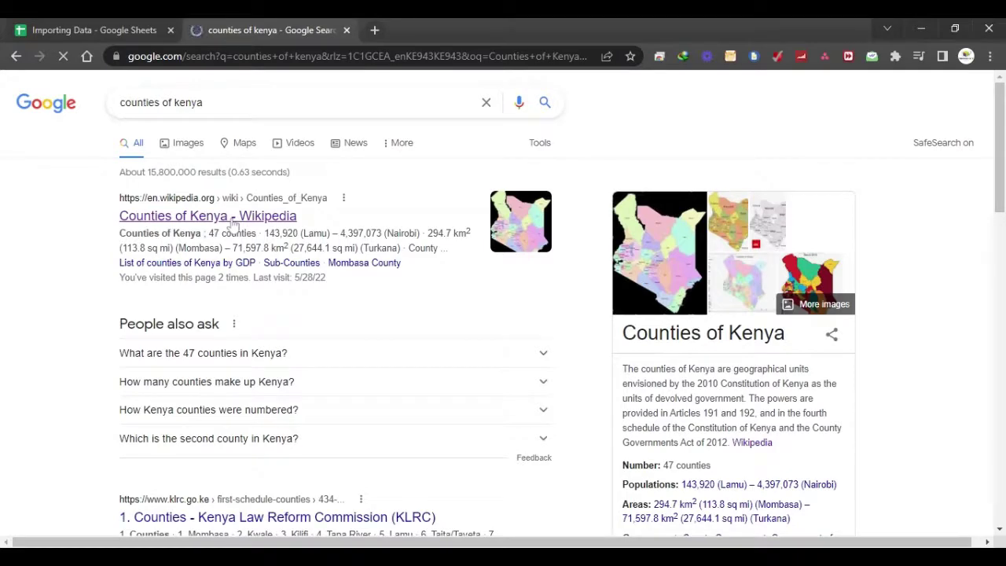
{"action": "left_click", "coordinate": [233, 218]}
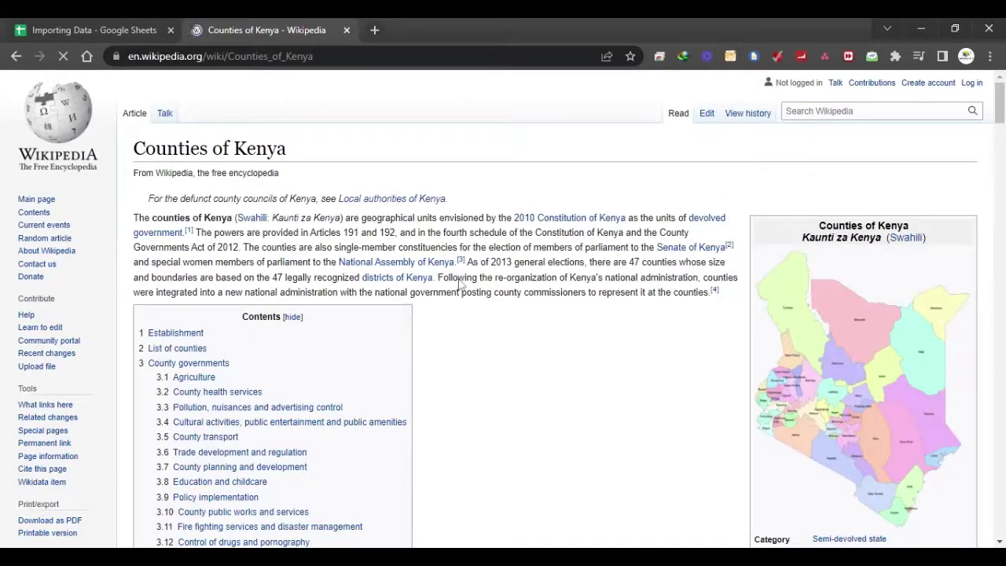
Step: Examine the List of counties table and its columns in the Wikipedia article
{"action": "scroll", "coordinate": [460, 285], "scroll_direction": "down", "scroll_amount": 2}
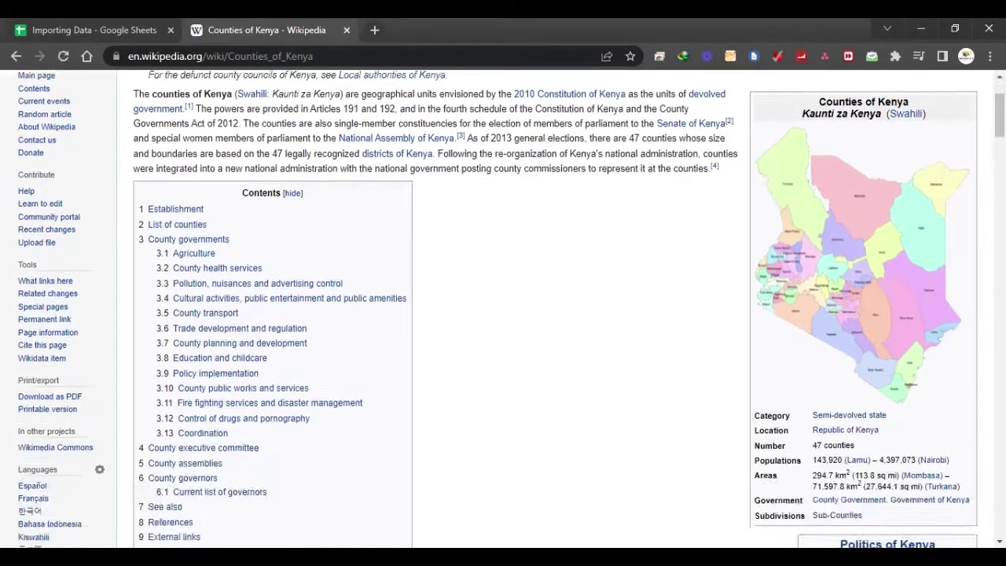
{"action": "scroll", "coordinate": [297, 176], "scroll_direction": "down", "scroll_amount": 1}
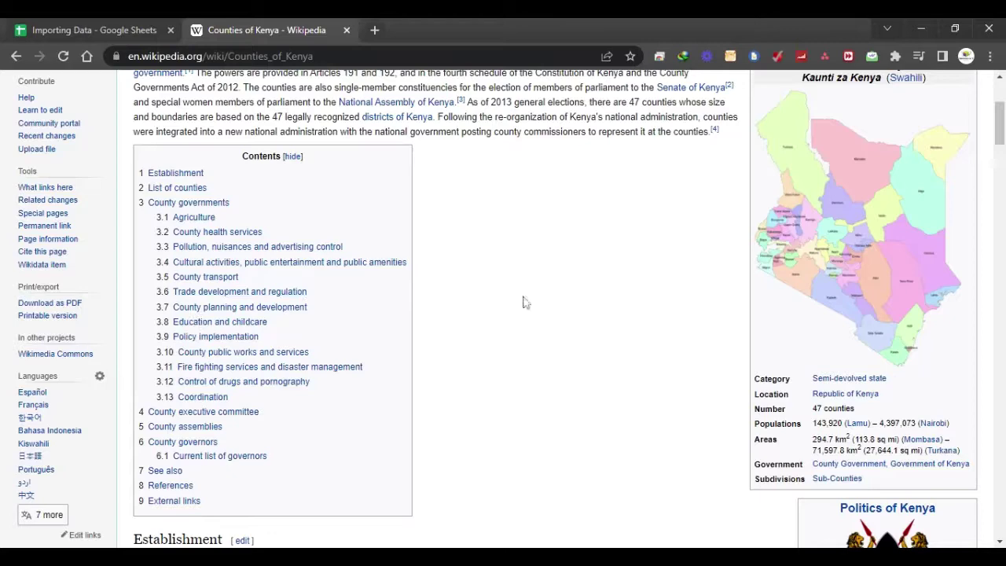
{"action": "scroll", "coordinate": [657, 366], "scroll_direction": "down", "scroll_amount": 6}
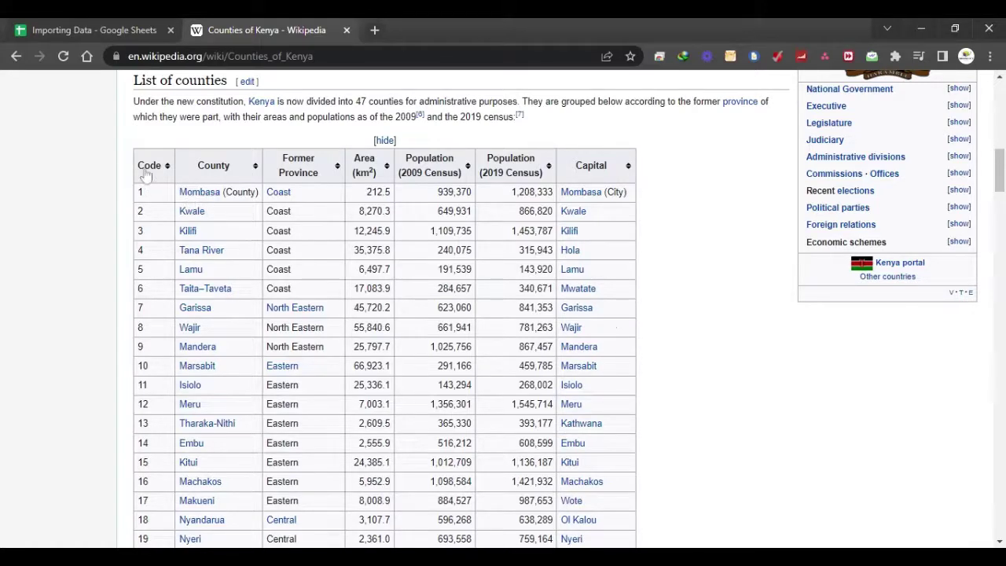
{"action": "left_click_drag", "start_coordinate": [132, 141], "coordinate": [636, 506]}
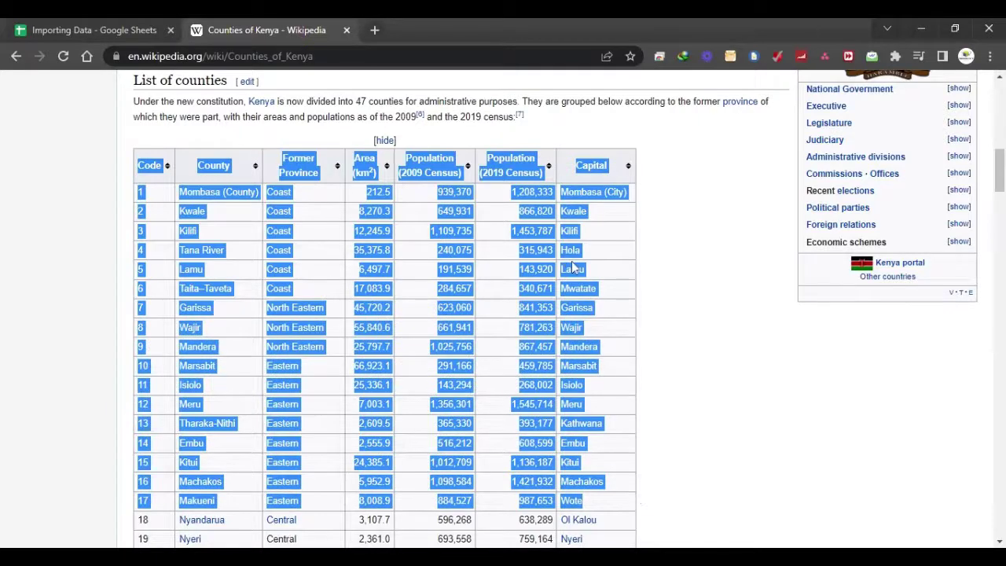
{"action": "left_click", "coordinate": [665, 339]}
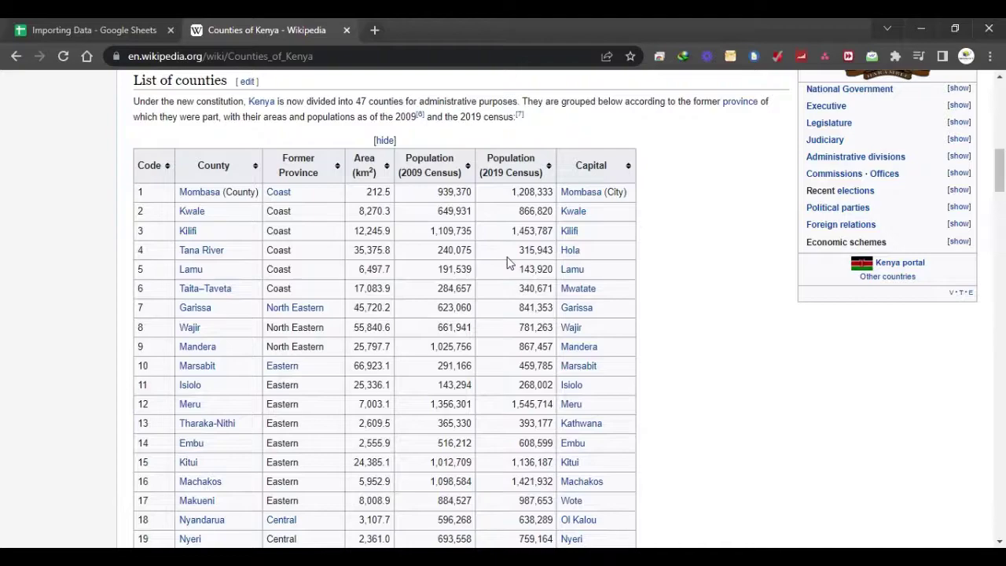
{"action": "scroll", "coordinate": [507, 263], "scroll_direction": "up", "scroll_amount": 6}
{"action": "scroll", "coordinate": [507, 264], "scroll_direction": "down", "scroll_amount": 6}
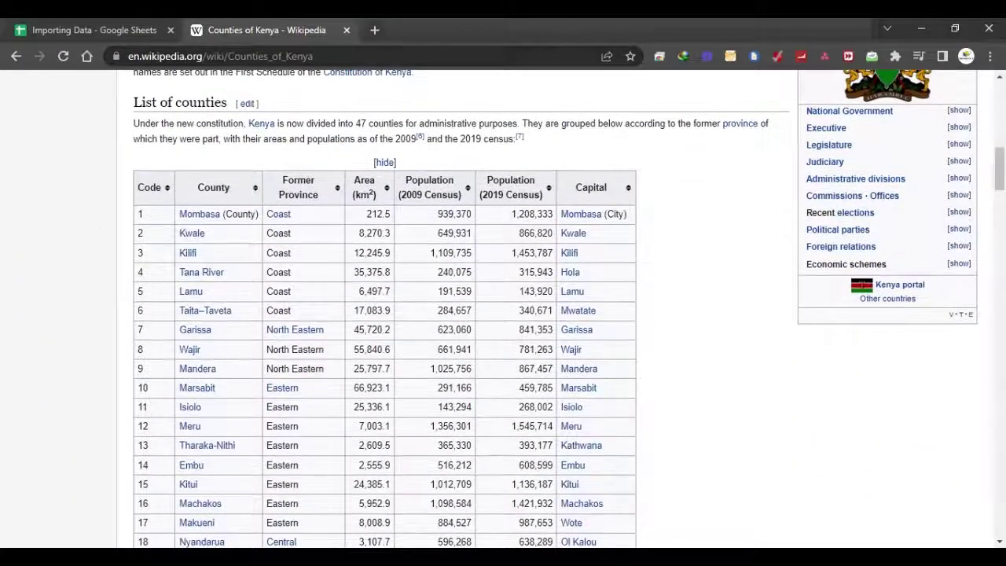
Step: Copy the Wikipedia article's URL and return to the Importing Data spreadsheet in Google Sheets
{"action": "left_click", "coordinate": [220, 56]}
{"action": "key", "text": "ctrl+c"}
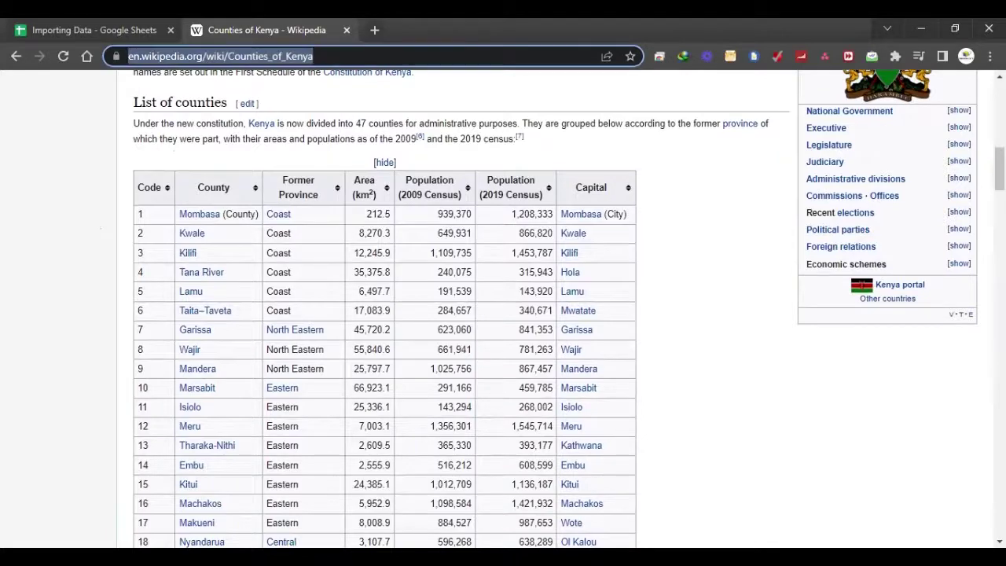
{"action": "left_click", "coordinate": [138, 29]}
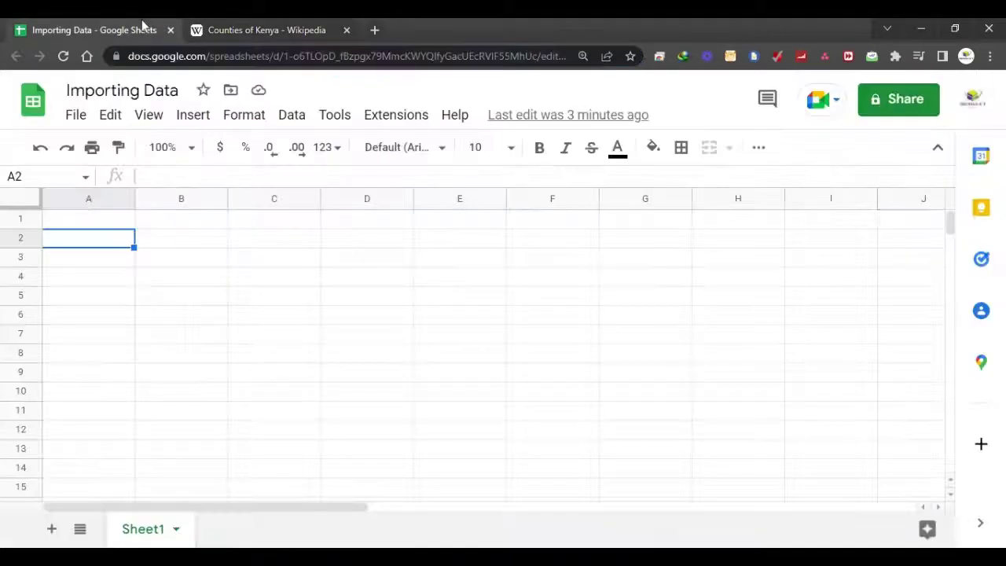
{"action": "left_click", "coordinate": [160, 237]}
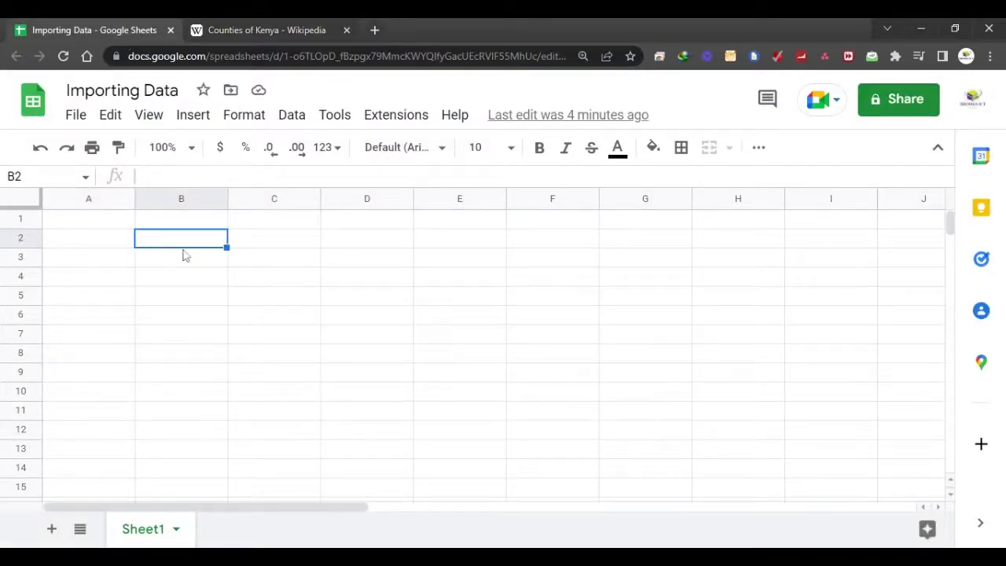
{"action": "left_click", "coordinate": [258, 245]}
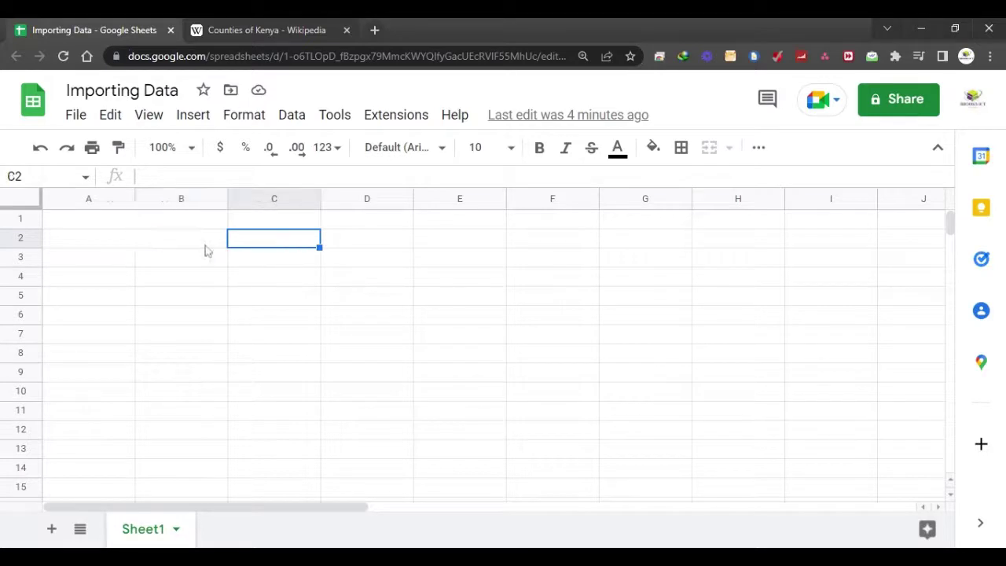
{"action": "left_click", "coordinate": [110, 248]}
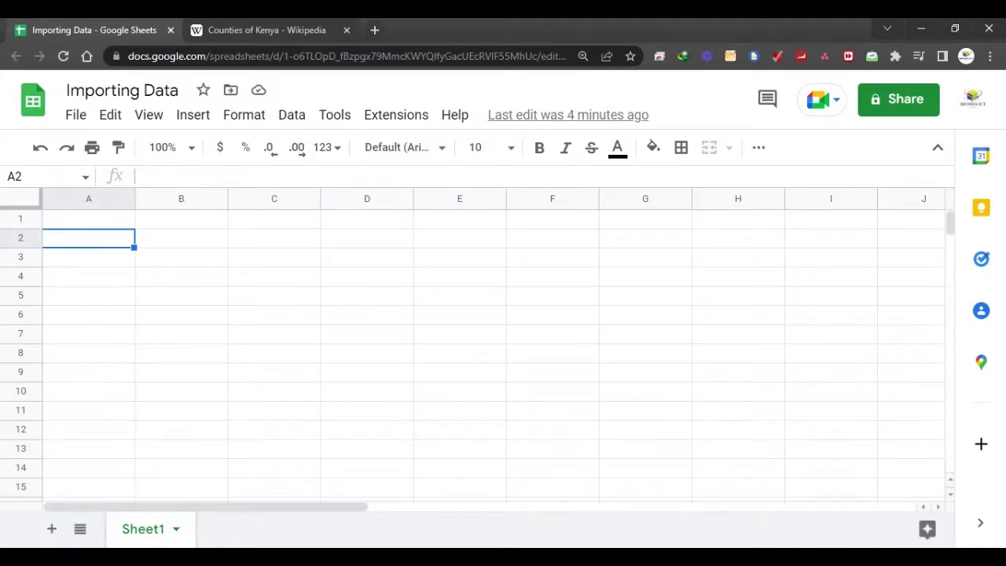
{"action": "type", "text": "="}
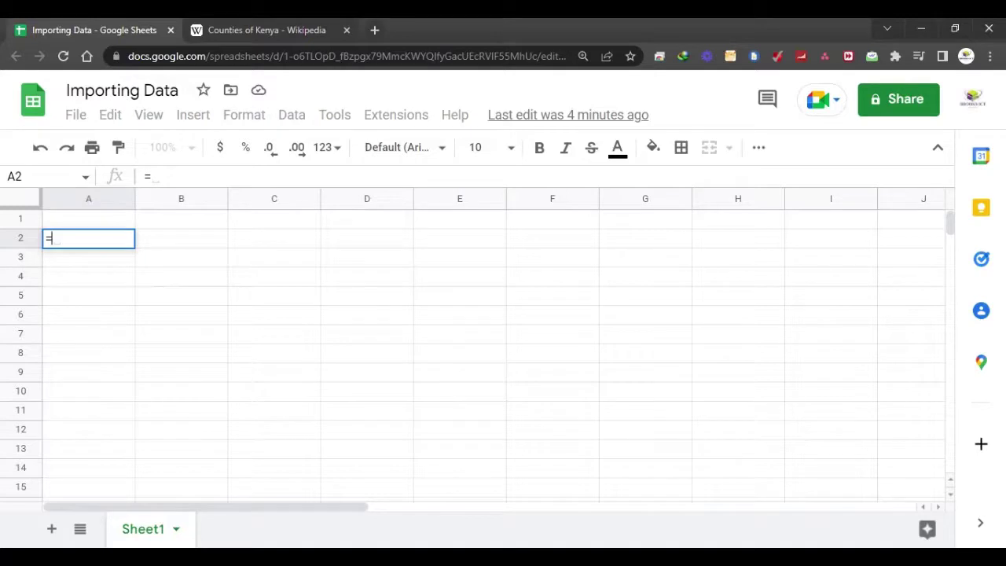
{"action": "type", "text": "IMPORT"}
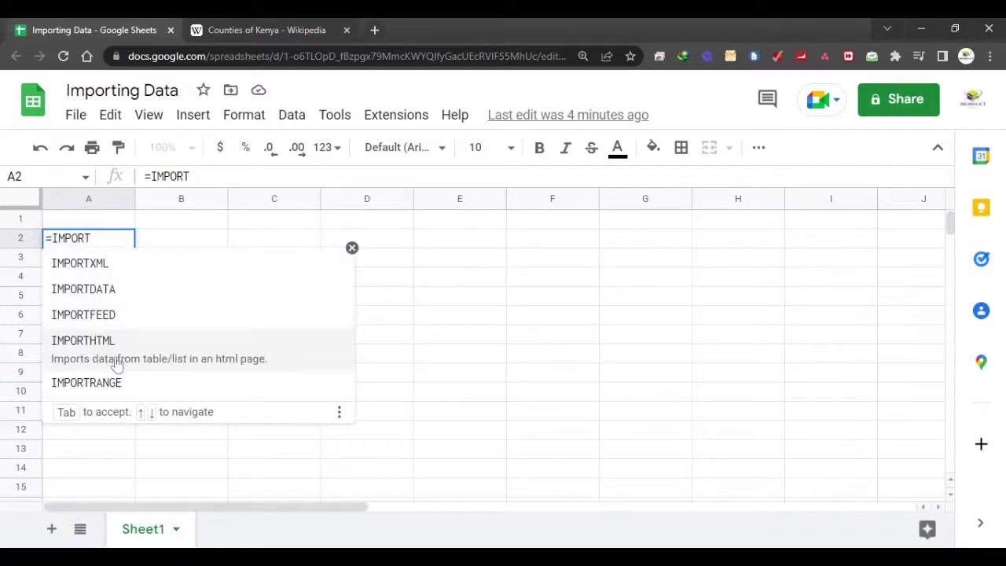
{"action": "left_click", "coordinate": [117, 355]}
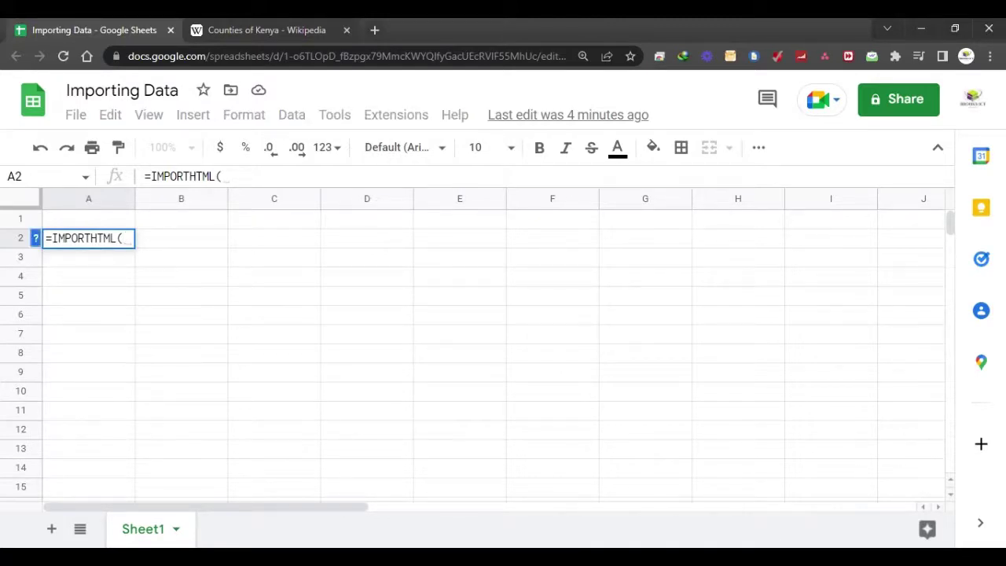
{"action": "type", "text": "\""}
{"action": "key", "text": "ctrl+v"}
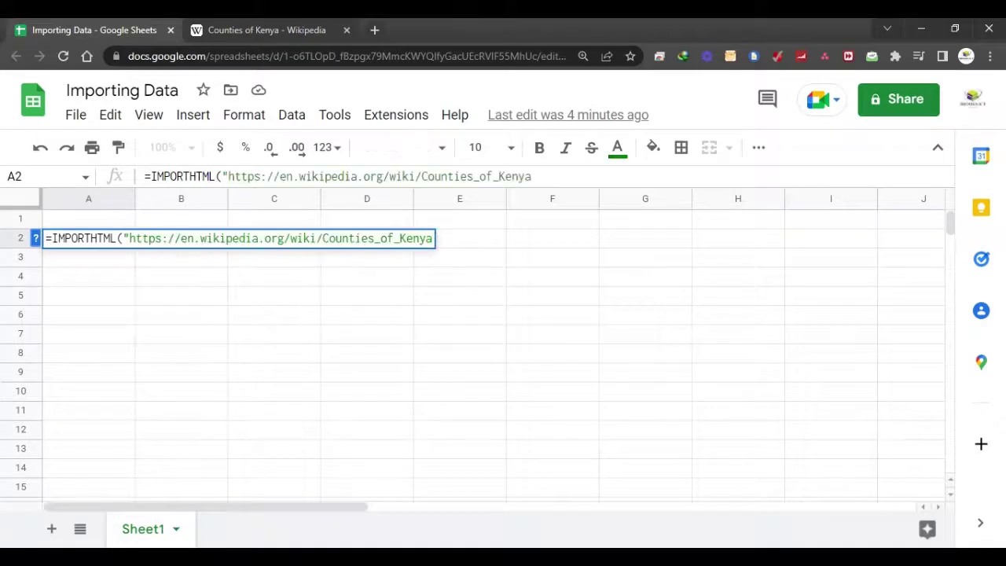
{"action": "type", "text": "\","}
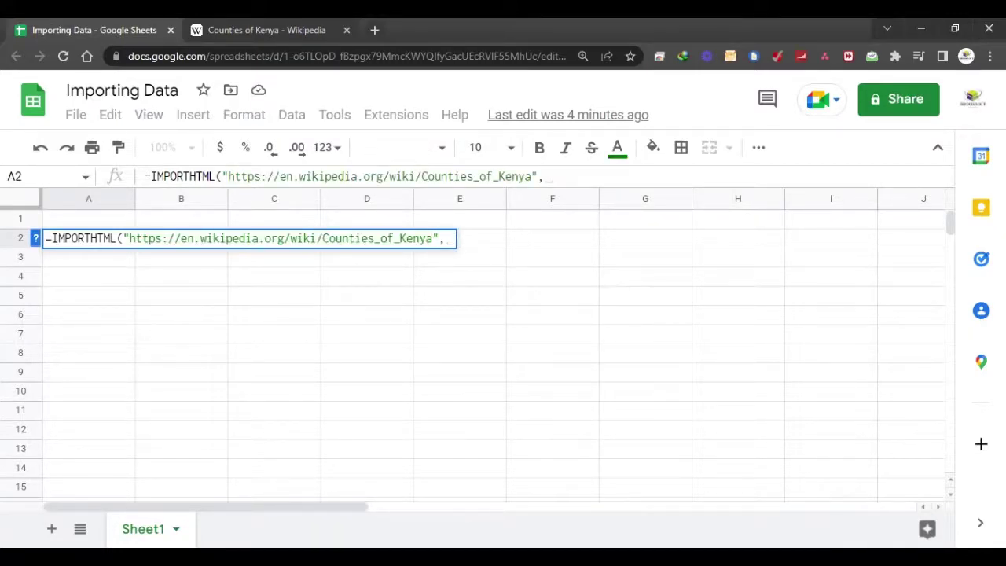
Step: Complete the IMPORTHTML formula in A2 with the query "TABLE" and index 3, and commit it
{"action": "type", "text": "\"TAB"}
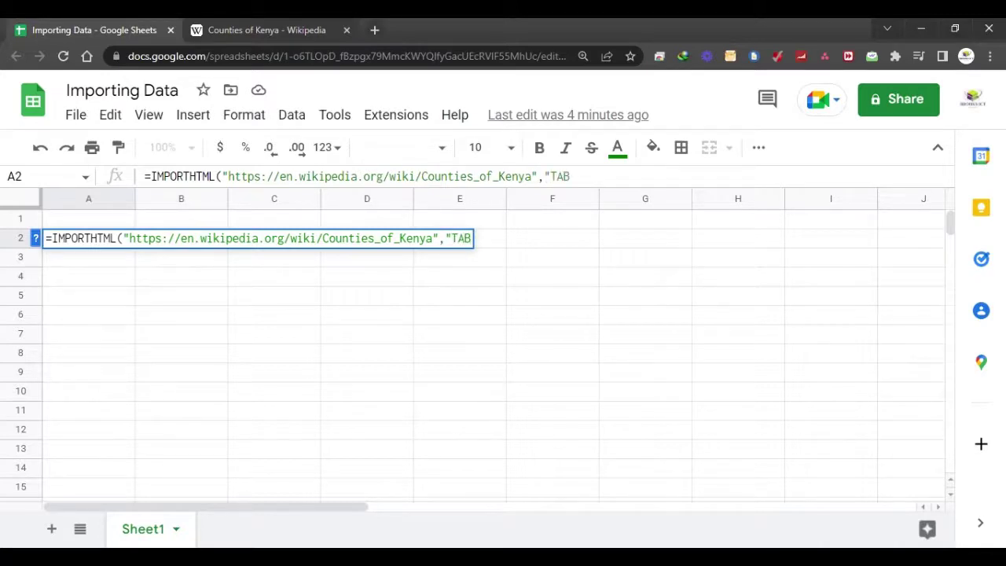
{"action": "type", "text": "LE\","}
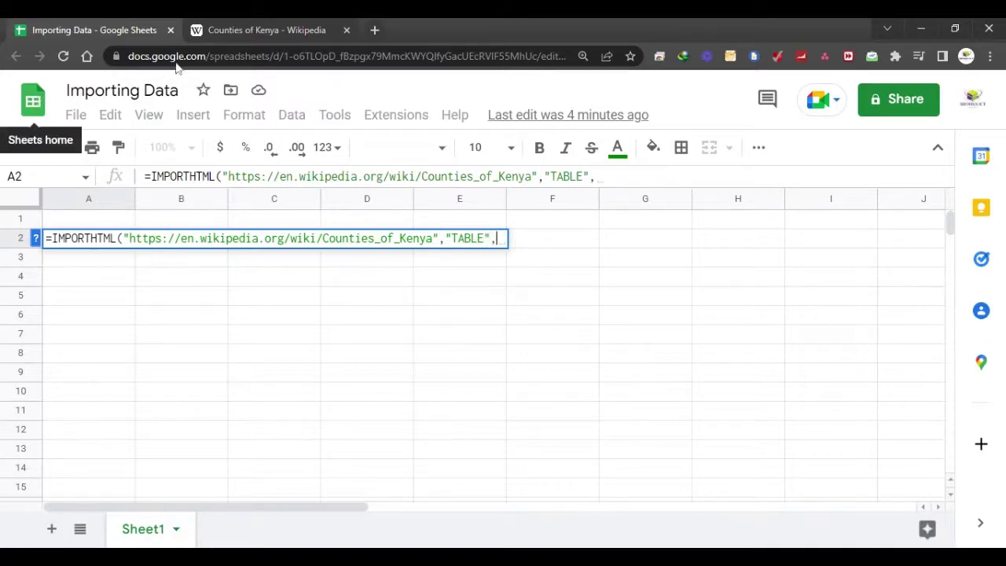
{"action": "left_click", "coordinate": [256, 32]}
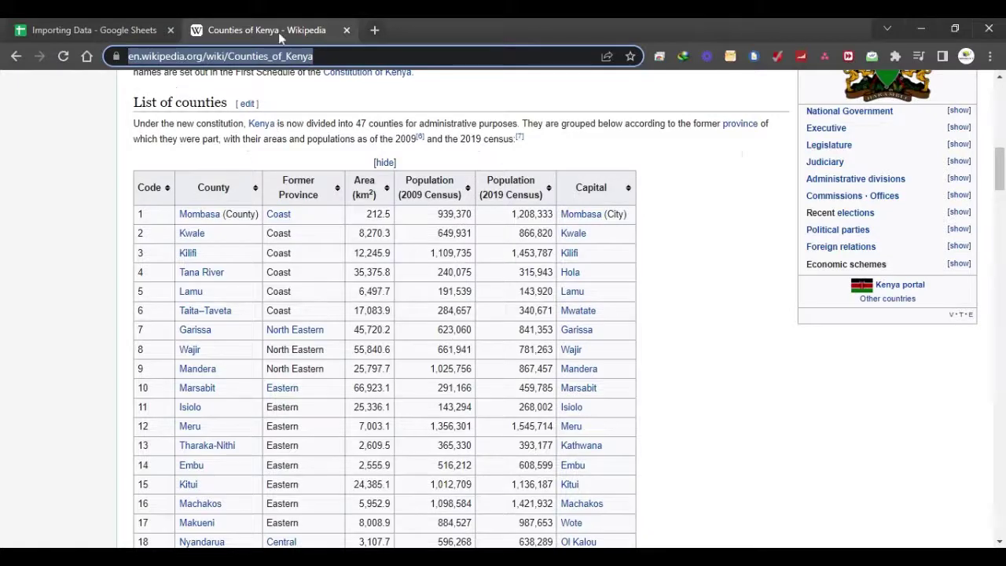
{"action": "left_click", "coordinate": [150, 30]}
{"action": "type", "text": "3"}
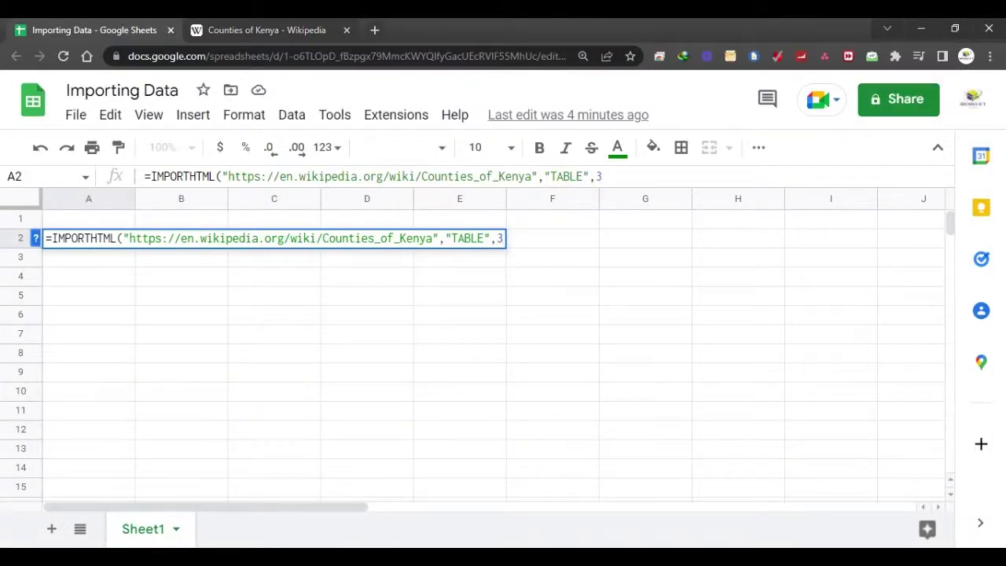
{"action": "type", "text": ","}
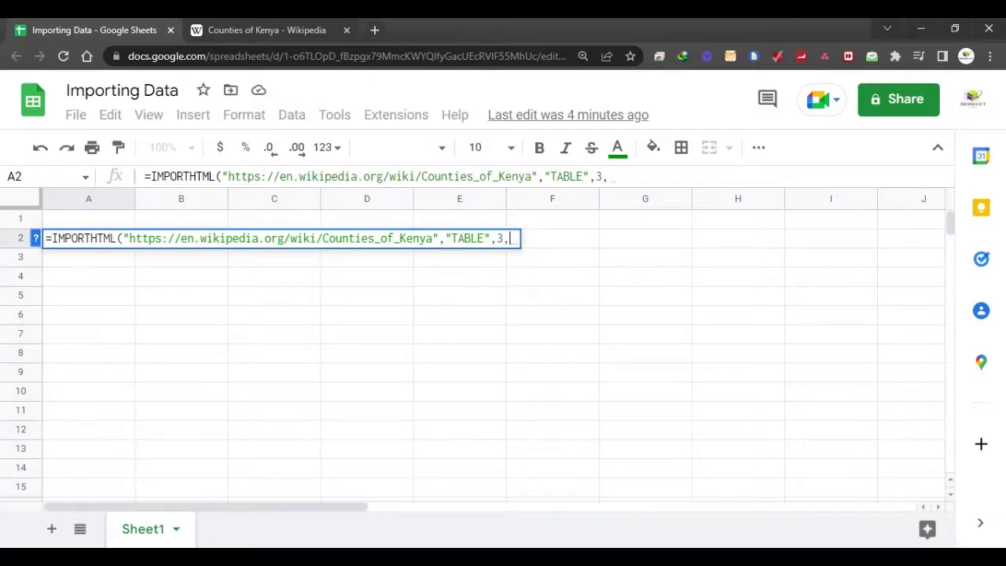
{"action": "key", "text": "BackSpace"}
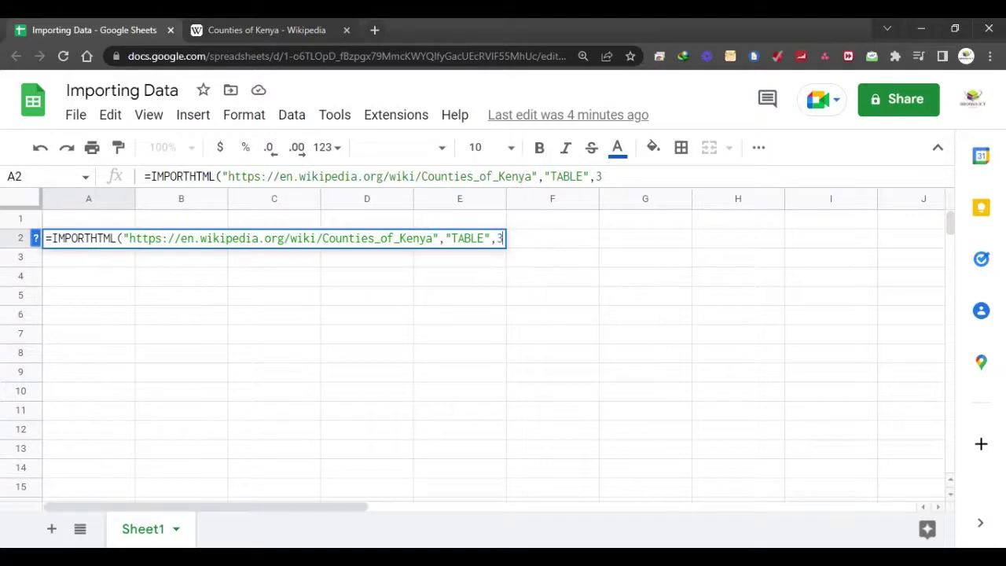
{"action": "type", "text": ")"}
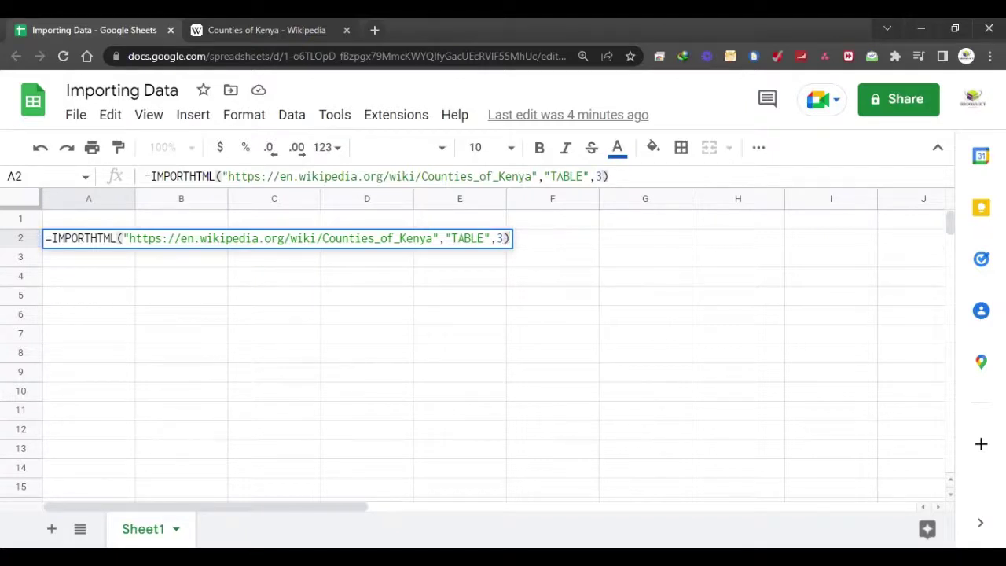
{"action": "key", "text": "Return"}
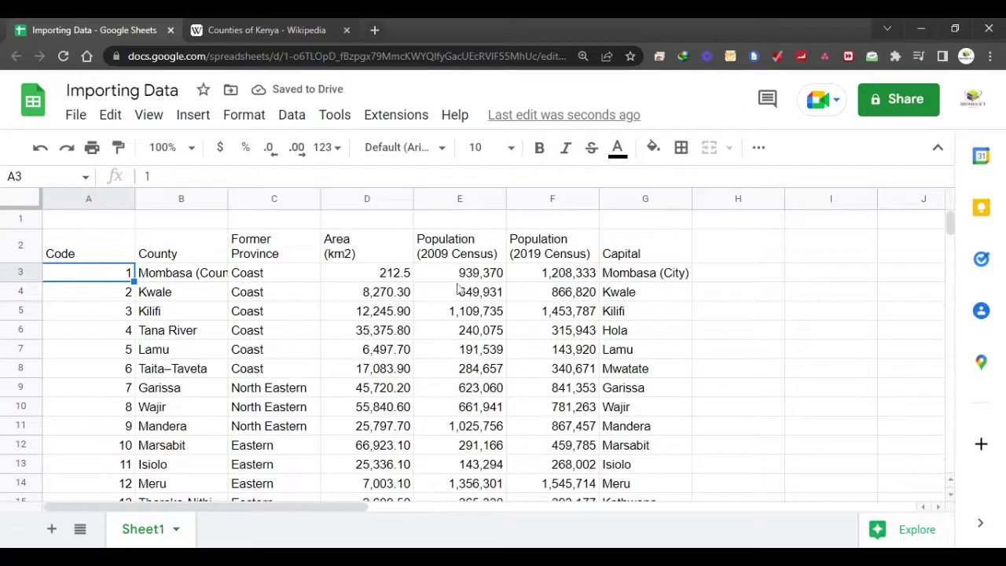
Step: Narrow the Code column to about half its width and look over the imported county rows
{"action": "left_click_drag", "start_coordinate": [134, 197], "coordinate": [91, 198]}
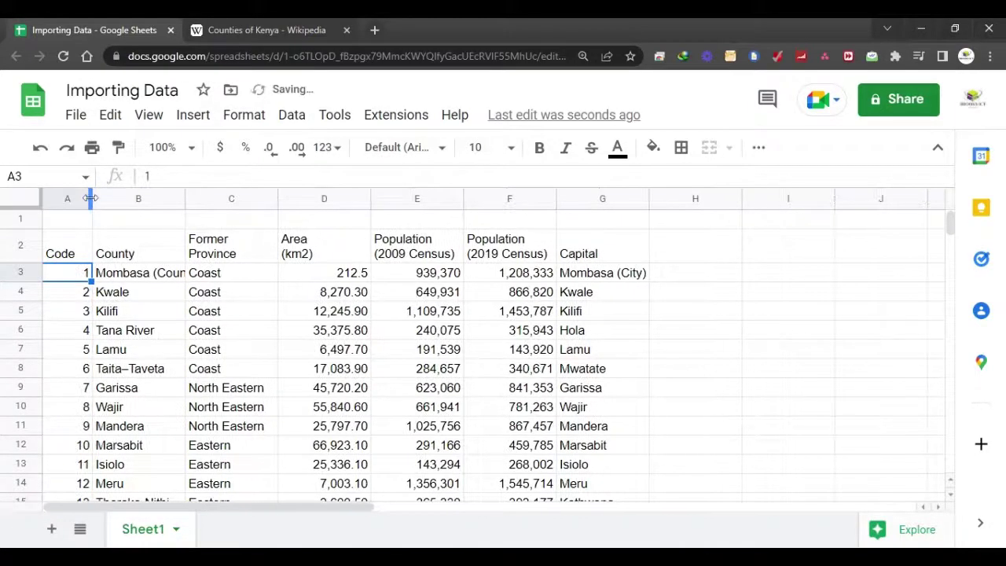
{"action": "scroll", "coordinate": [339, 337], "scroll_direction": "down", "scroll_amount": 2}
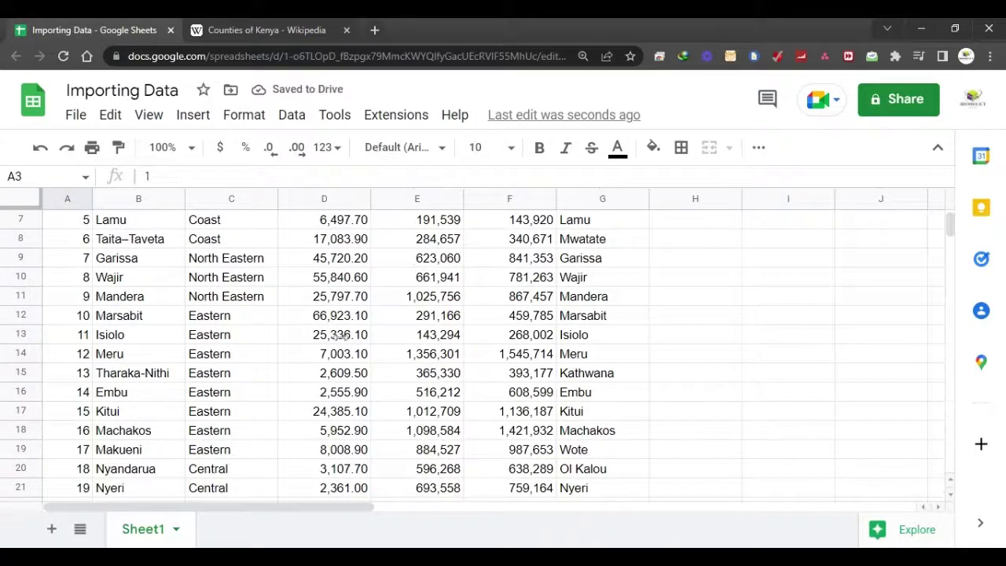
{"action": "scroll", "coordinate": [340, 337], "scroll_direction": "up", "scroll_amount": 2}
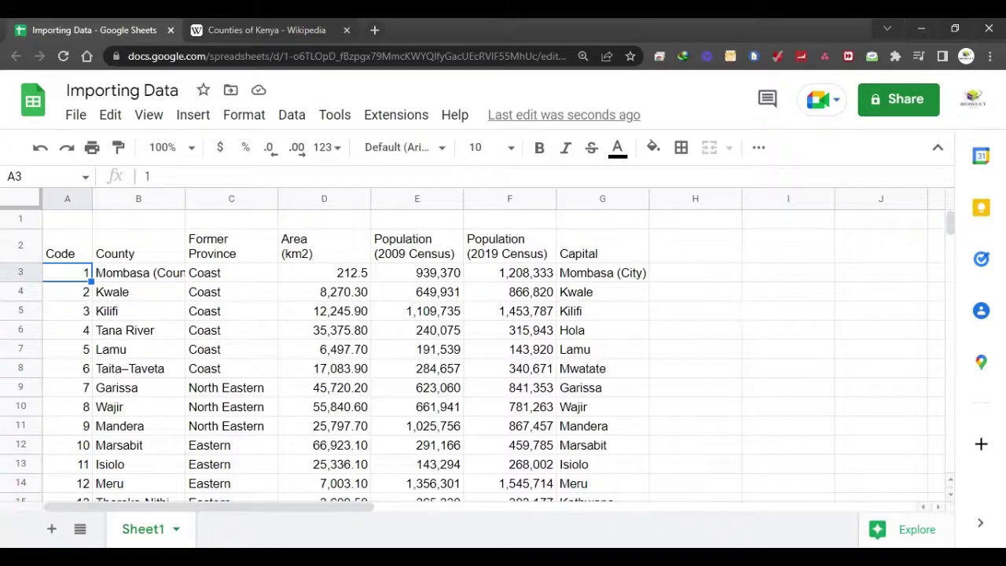
{"action": "scroll", "coordinate": [427, 391], "scroll_direction": "down", "scroll_amount": 10}
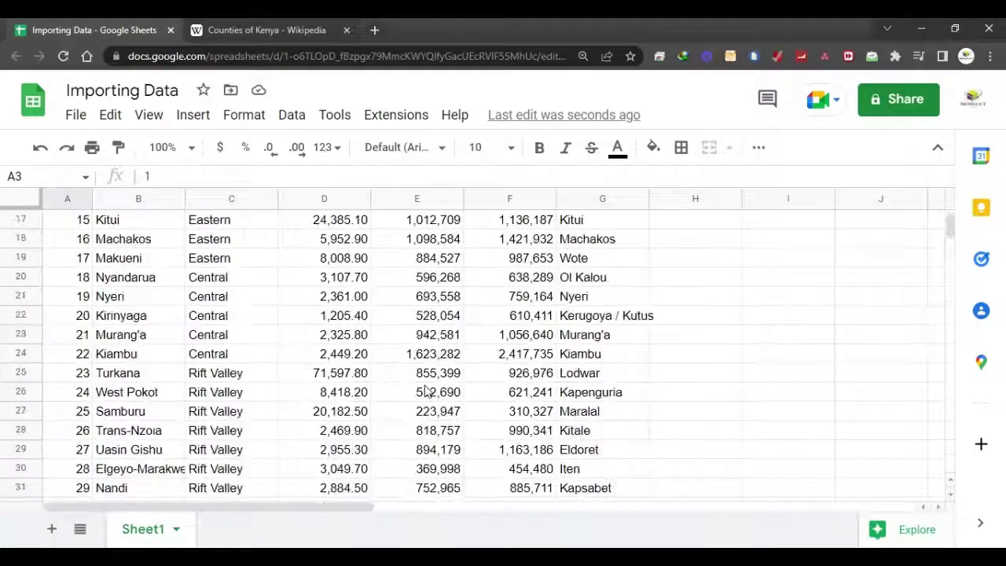
{"action": "scroll", "coordinate": [605, 202], "scroll_direction": "down", "scroll_amount": 4}
{"action": "scroll", "coordinate": [605, 202], "scroll_direction": "up", "scroll_amount": 14}
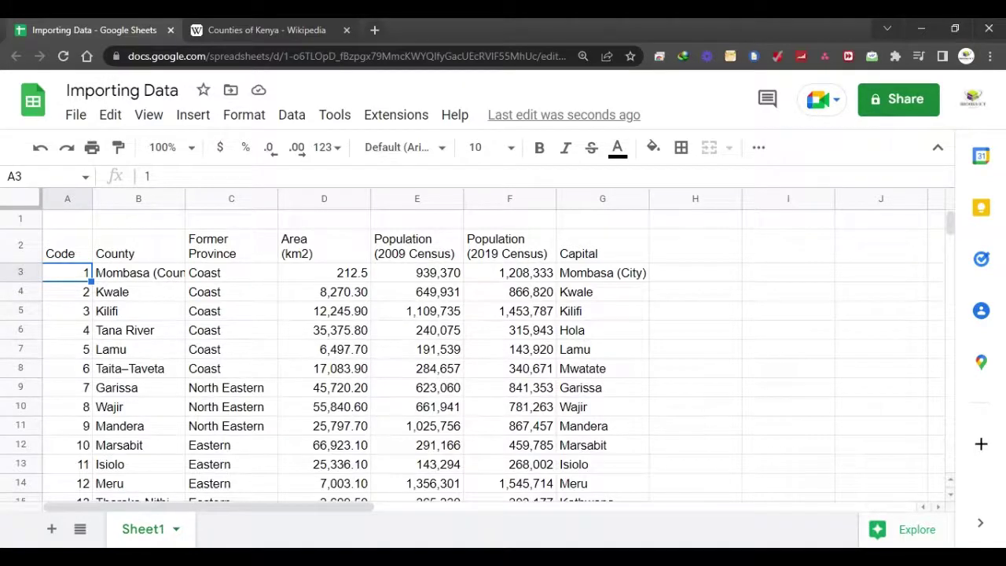
Step: Select the imported table A2:G50, slightly widen the Capital column, and apply all borders to the range
{"action": "left_click", "coordinate": [108, 250]}
{"action": "left_click", "coordinate": [250, 249]}
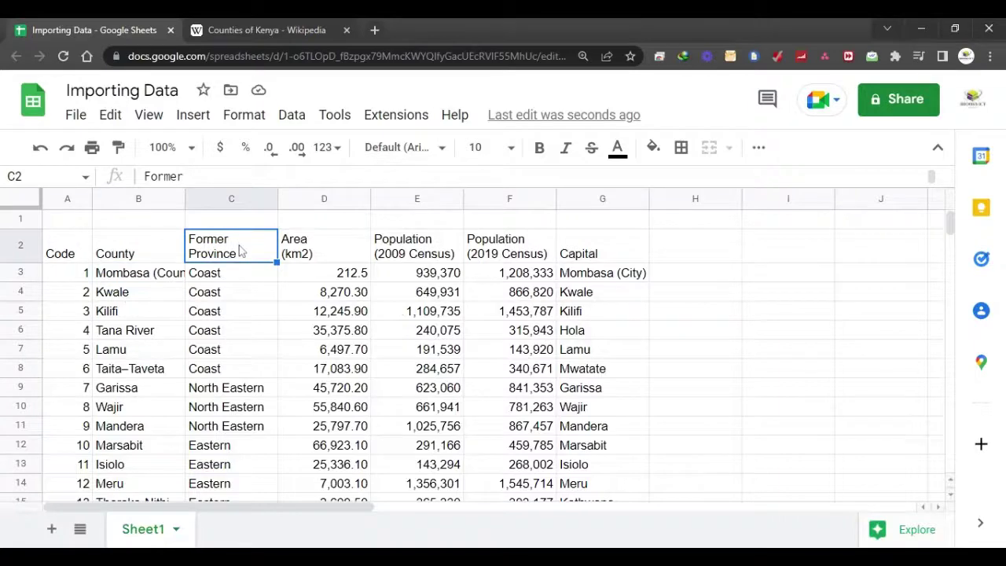
{"action": "left_click_drag", "start_coordinate": [73, 253], "coordinate": [603, 351]}
{"action": "mouse_move", "coordinate": [621, 425]}
{"action": "left_mouse_down"}
{"action": "mouse_move", "coordinate": [621, 509]}
{"action": "mouse_move", "coordinate": [629, 519]}
{"action": "mouse_move", "coordinate": [635, 425]}
{"action": "mouse_move", "coordinate": [645, 529]}
{"action": "mouse_move", "coordinate": [636, 483]}
{"action": "mouse_move", "coordinate": [626, 485]}
{"action": "mouse_move", "coordinate": [641, 541]}
{"action": "mouse_move", "coordinate": [618, 449]}
{"action": "mouse_move", "coordinate": [640, 521]}
{"action": "mouse_move", "coordinate": [636, 438]}
{"action": "left_mouse_up"}
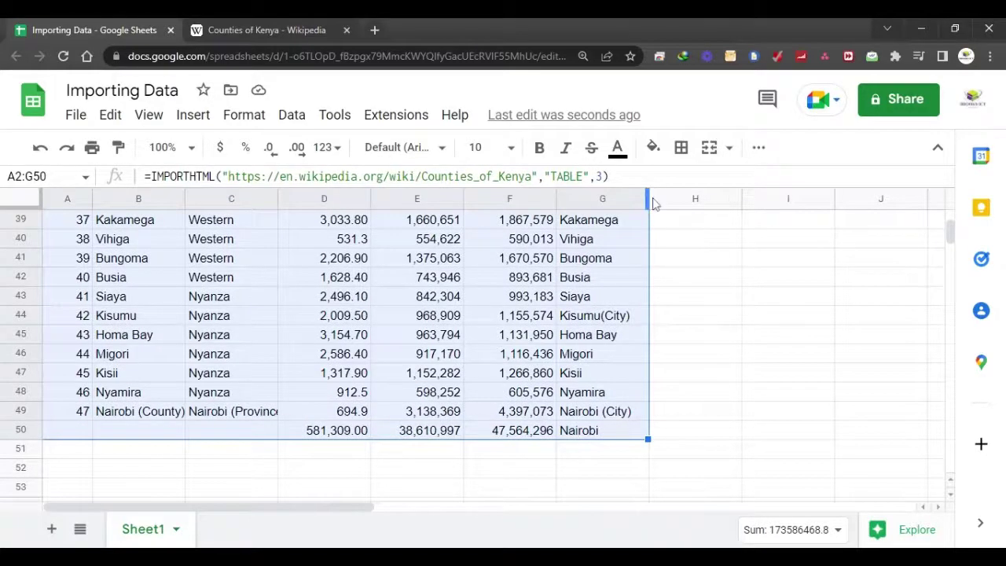
{"action": "left_click_drag", "start_coordinate": [648, 198], "coordinate": [663, 198]}
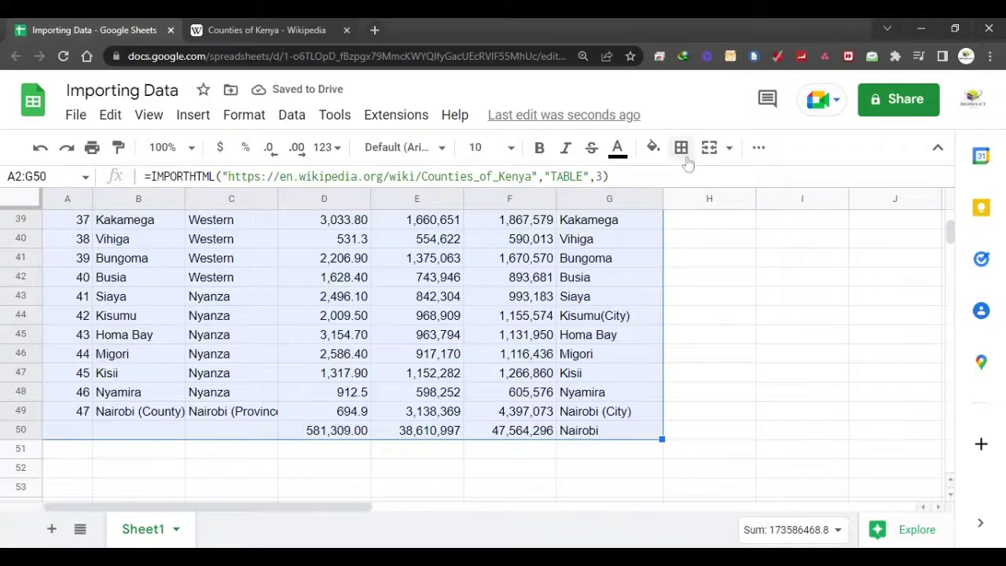
{"action": "left_click", "coordinate": [685, 157]}
{"action": "left_click", "coordinate": [692, 189]}
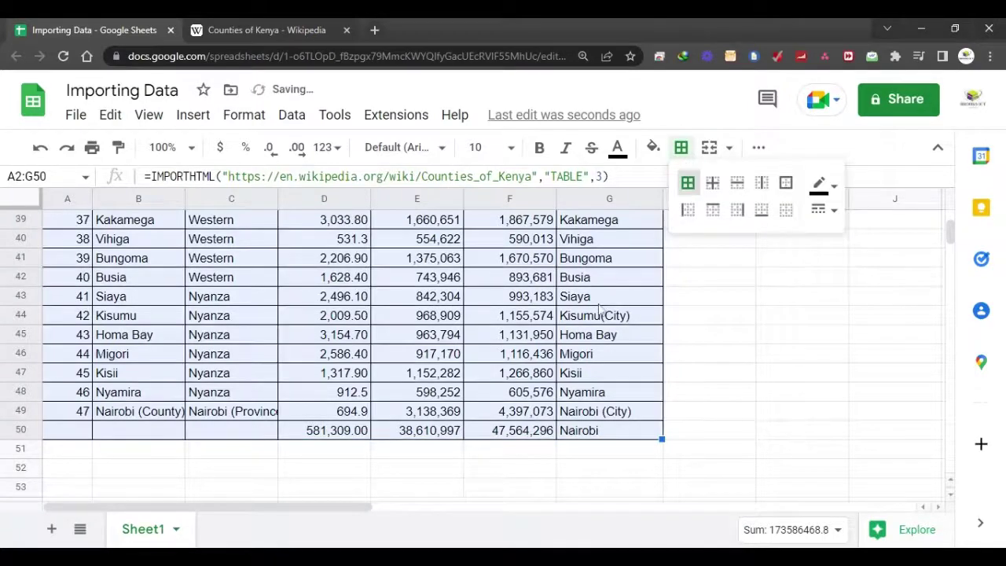
{"action": "scroll", "coordinate": [599, 311], "scroll_direction": "up", "scroll_amount": 10}
{"action": "left_click", "coordinate": [734, 308]}
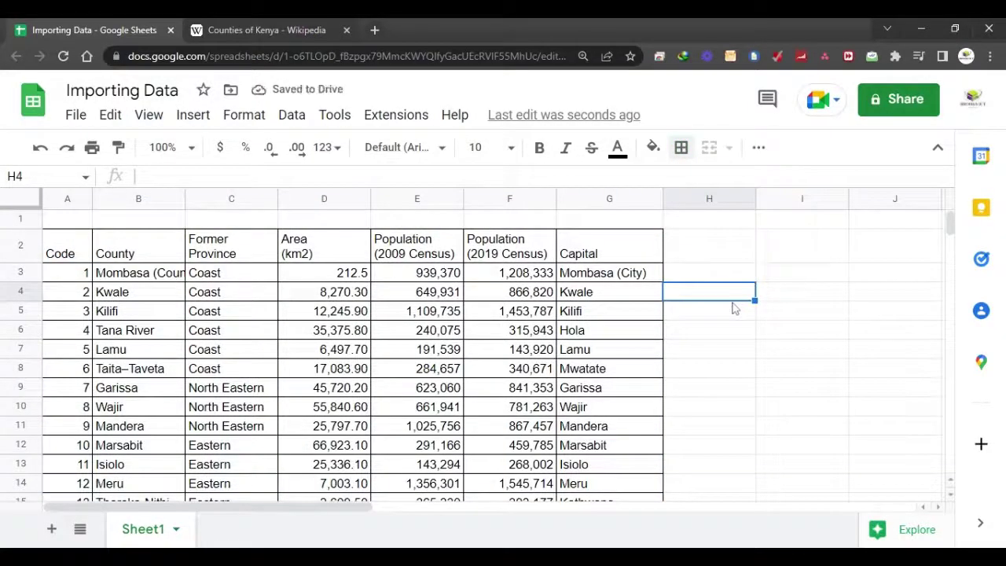